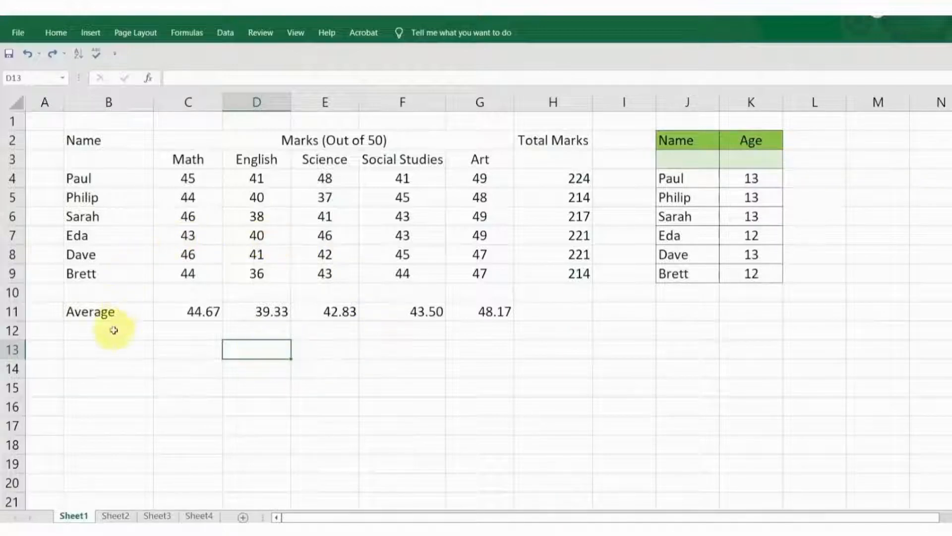
Step: Move the Average label from B11 to C14, and undo the move
click(108, 311)
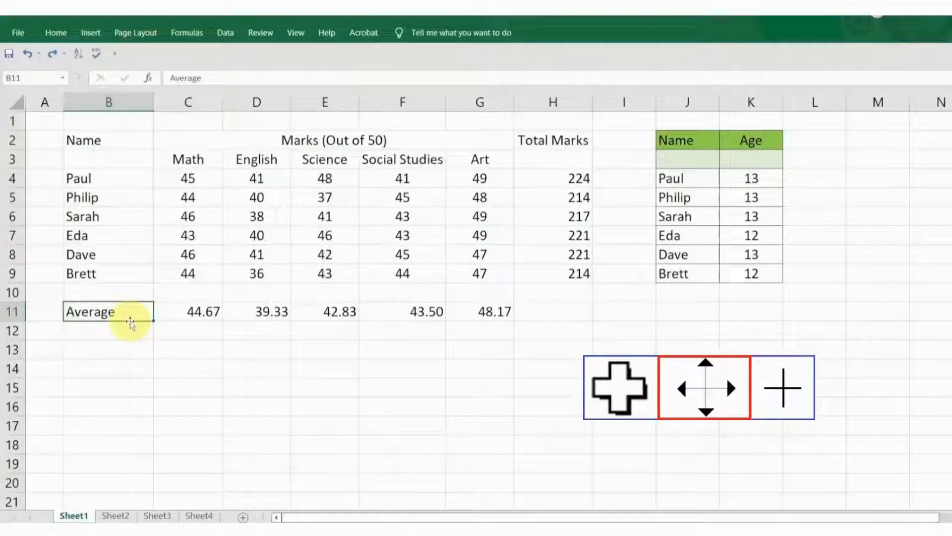
drag(131, 325, 174, 373)
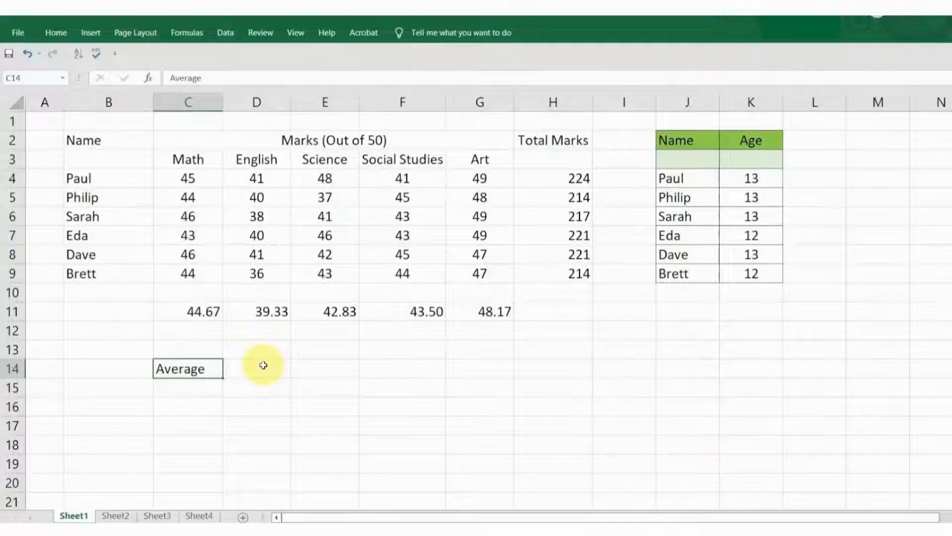
key(ctrl+z)
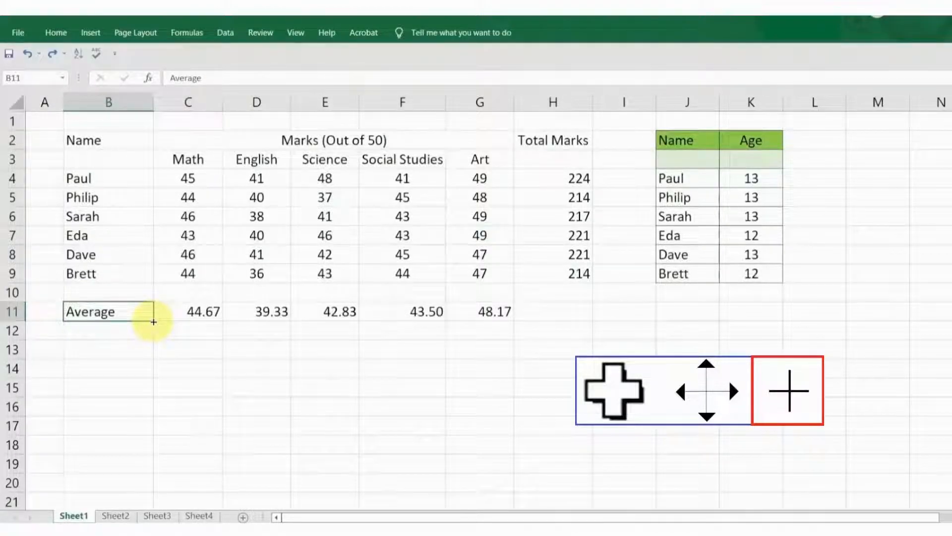
Step: Fill the Average label from B11 down to B20, check the auto fill options, and undo the fill
drag(154, 322, 147, 486)
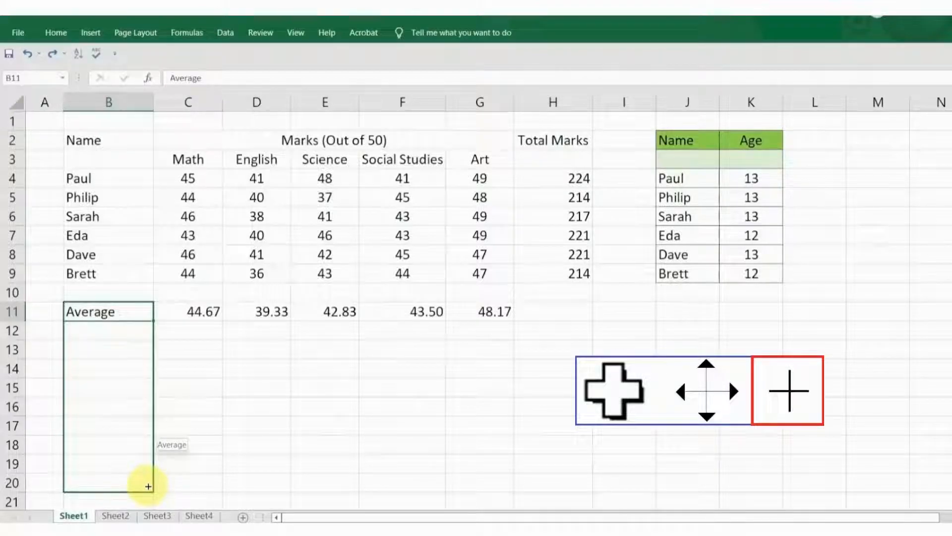
drag(148, 486, 148, 486)
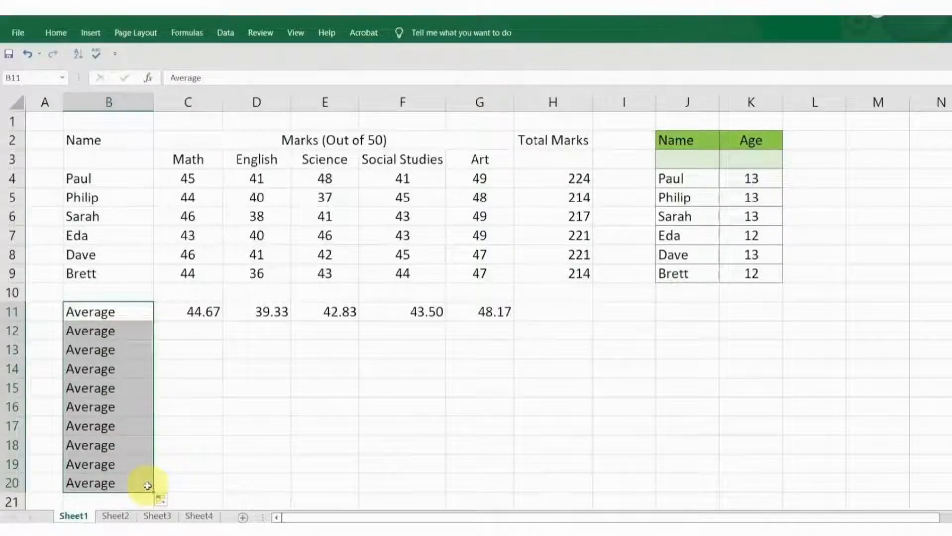
click(165, 501)
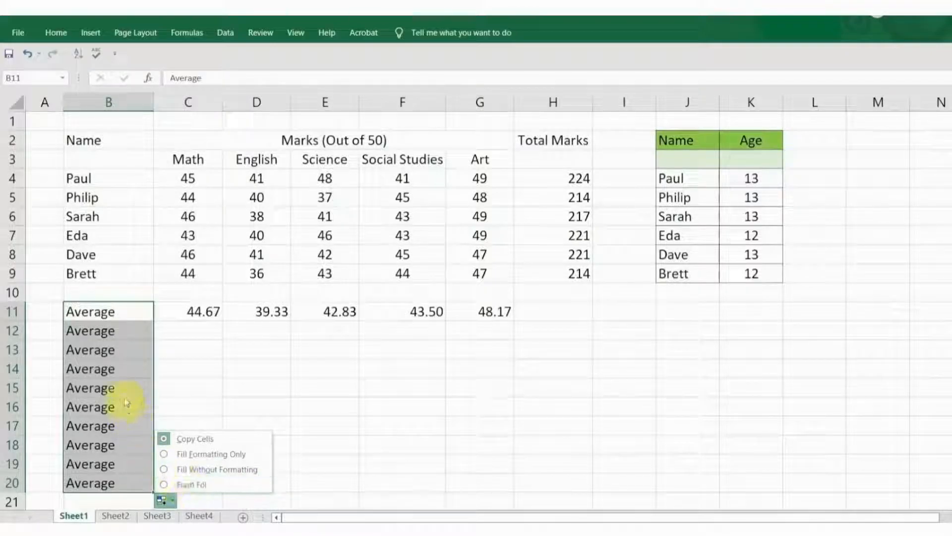
click(175, 367)
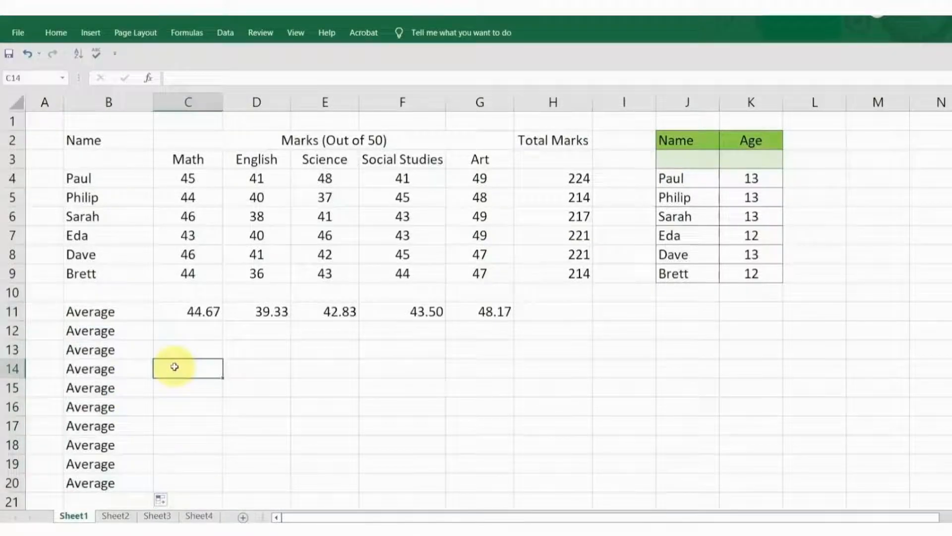
key(ctrl+z)
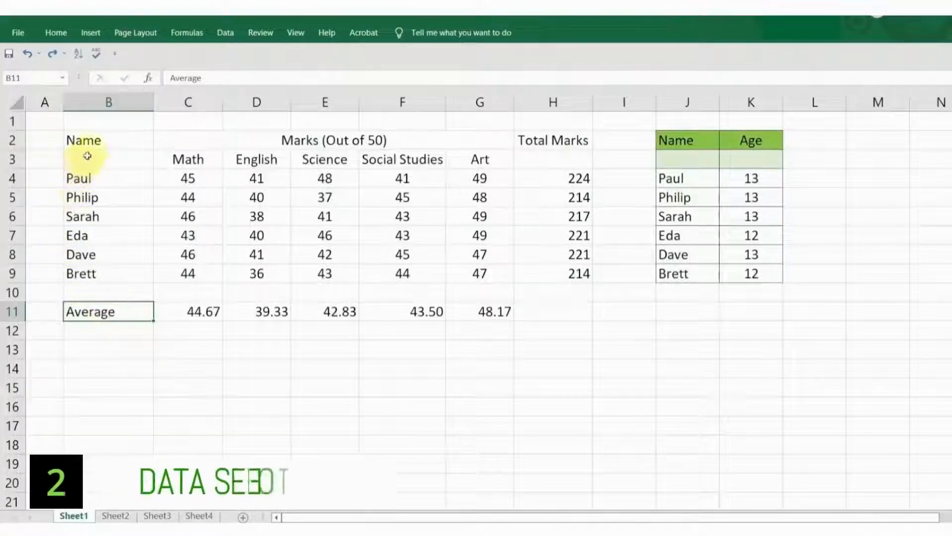
Step: Select the marks table B2:H11, extend the selection across both tables down to row 20, and return to cell B2
drag(85, 149, 562, 316)
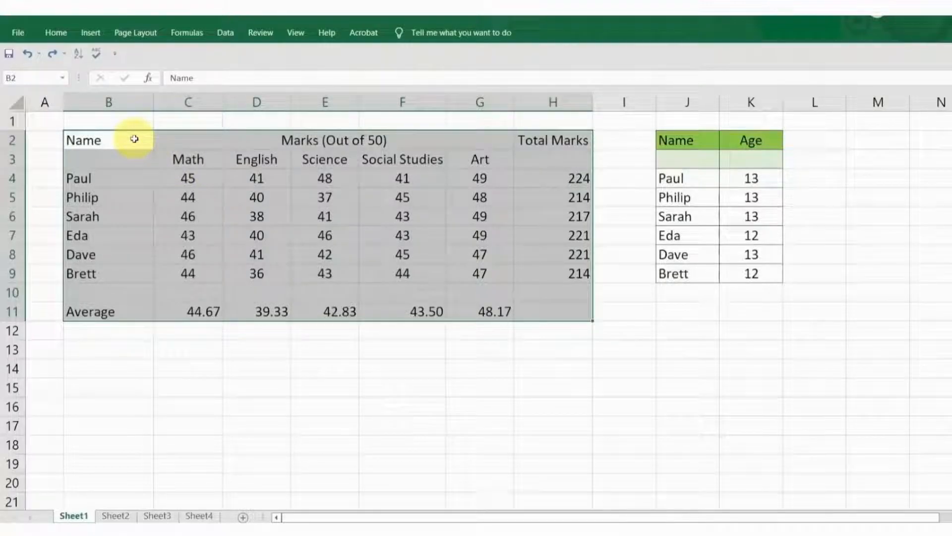
drag(134, 139, 935, 485)
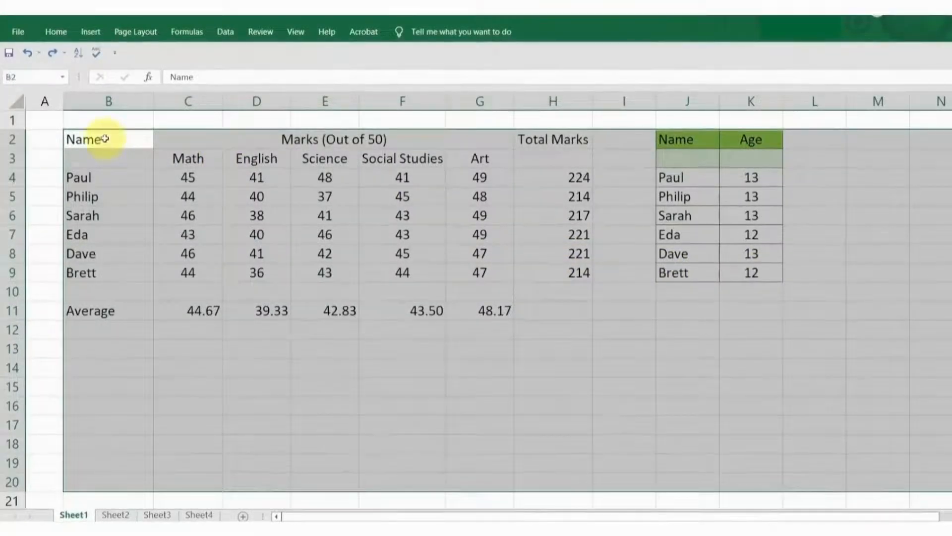
click(105, 139)
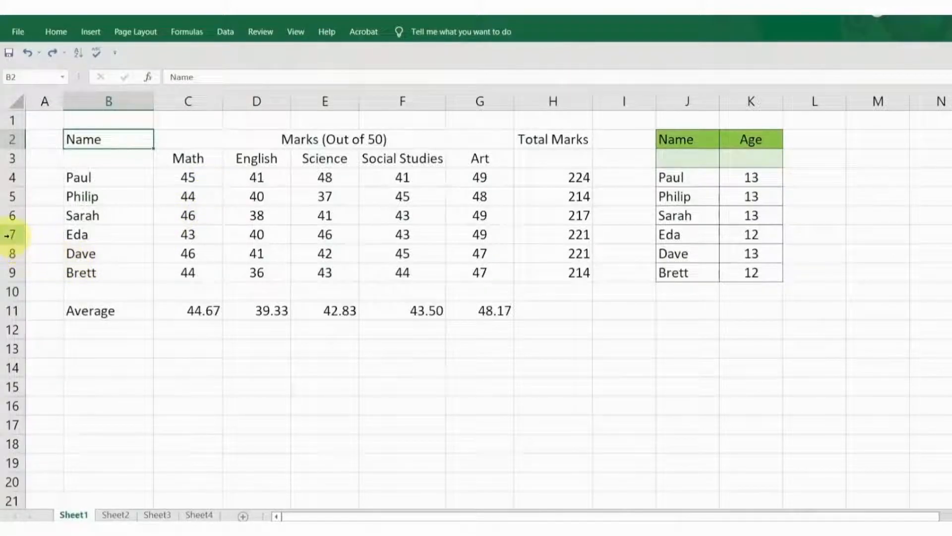
Step: Select entire rows 7 and 8, and afterwards entire columns C and D in a separate selection
drag(9, 234, 9, 253)
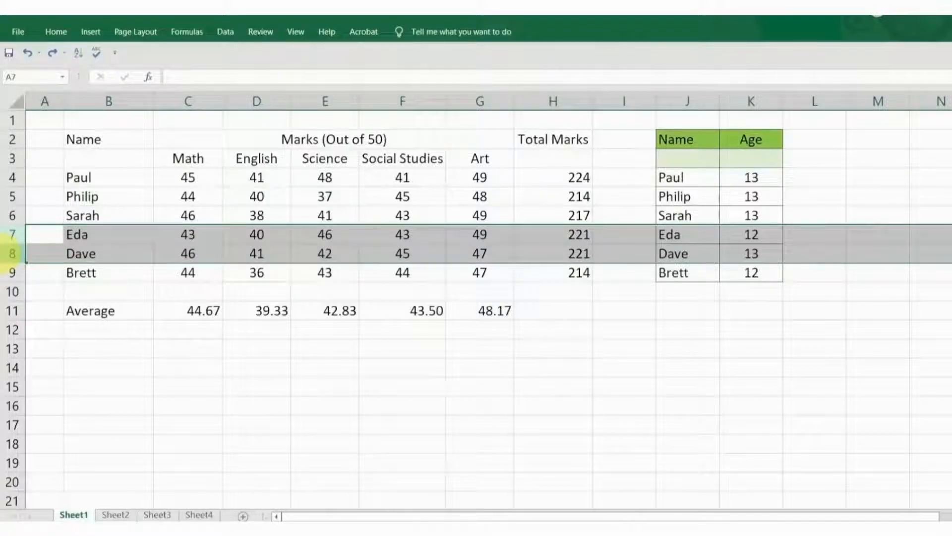
click(184, 180)
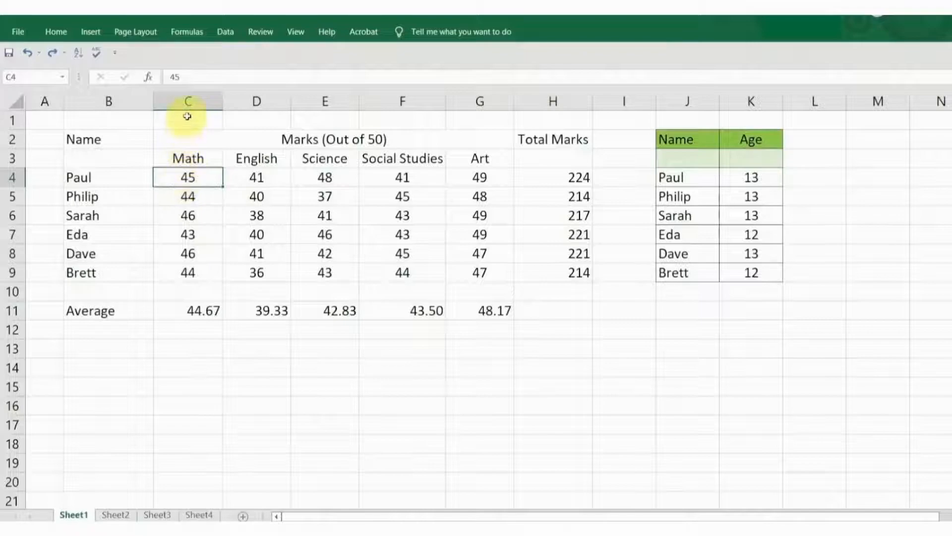
drag(185, 101, 255, 95)
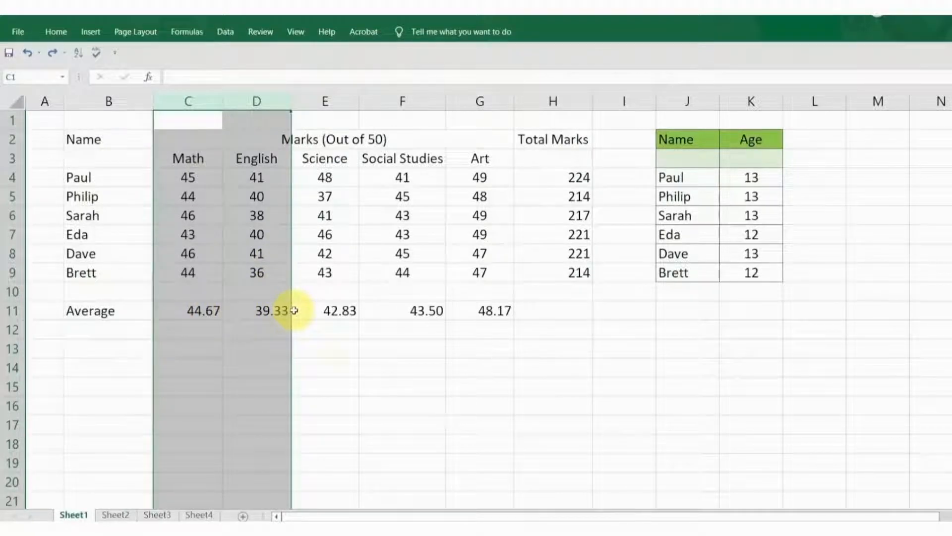
Step: Select the entire worksheet starting from empty cell E13, clear it, and select the whole sheet again using Select All
click(347, 348)
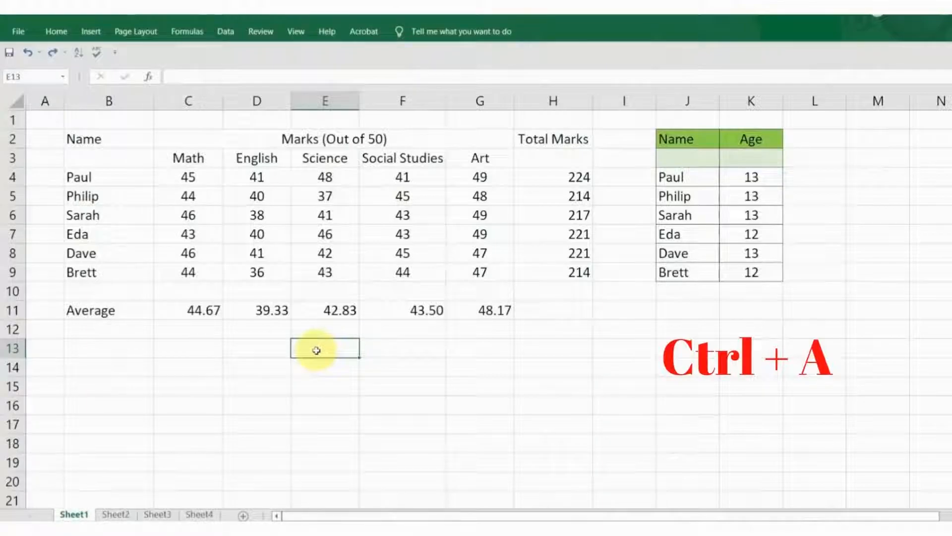
key(ctrl+a)
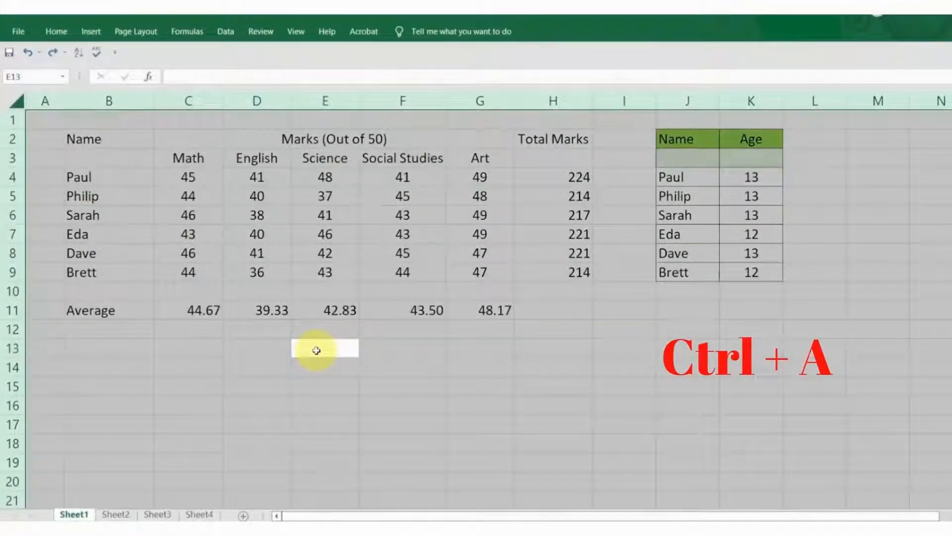
click(317, 350)
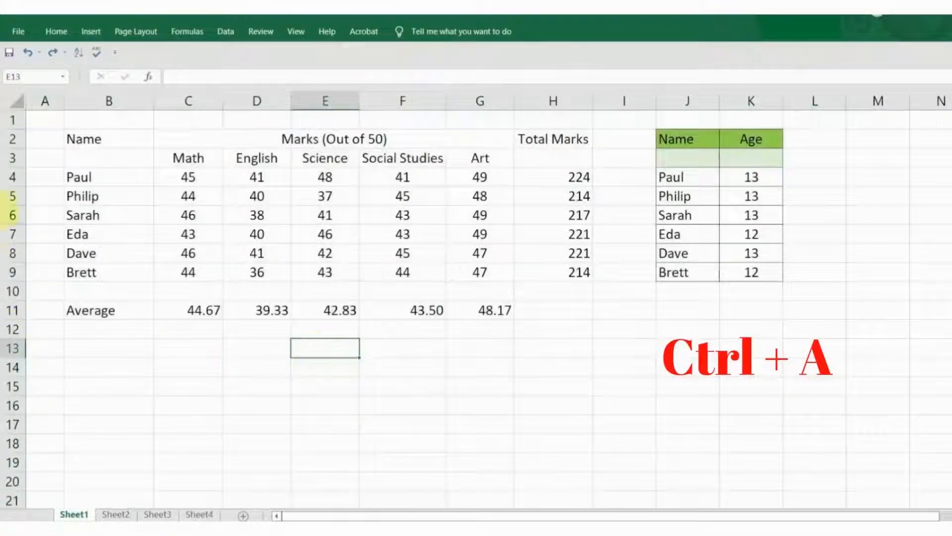
click(16, 101)
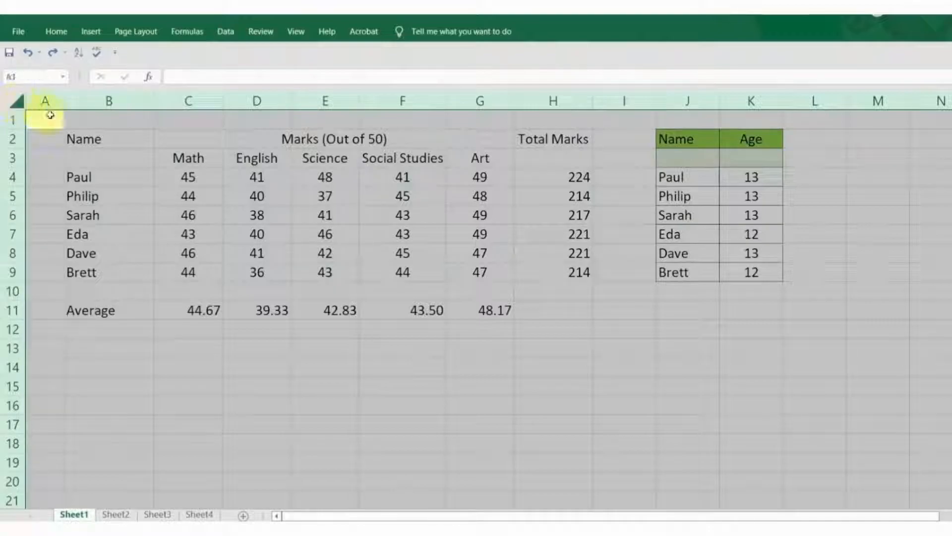
click(276, 381)
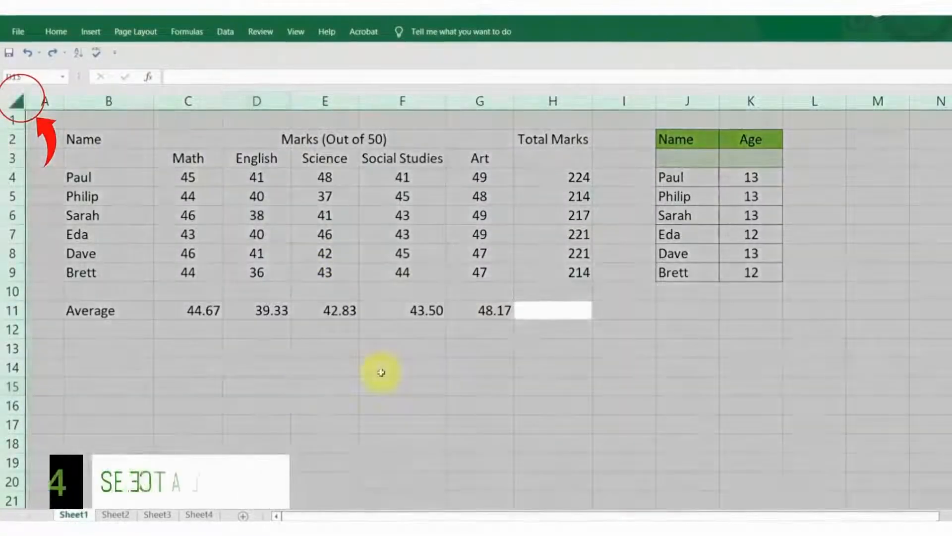
Step: Clear the whole-sheet selection and select the contiguous marks data B2:H9 around cell E6
click(378, 371)
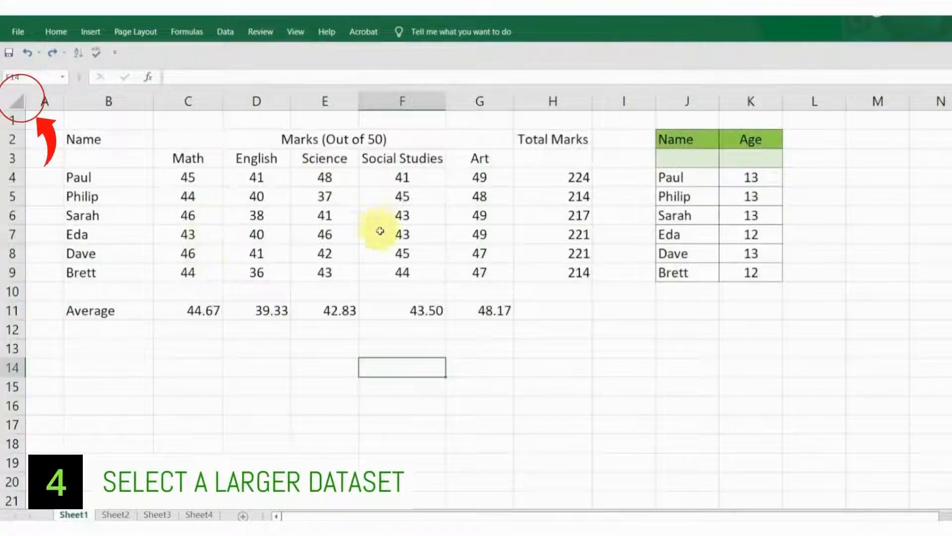
click(309, 212)
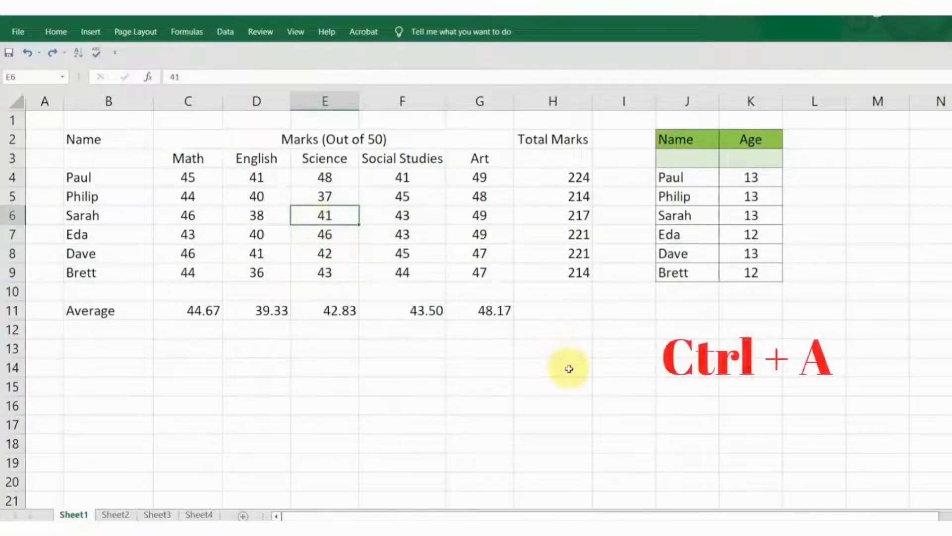
key(ctrl+a)
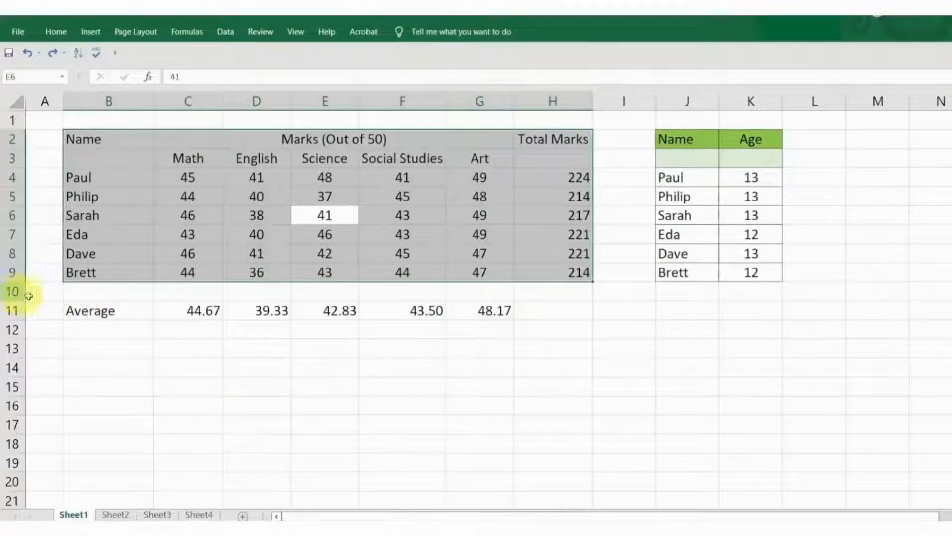
Step: Move the Average row up into row 10 directly below the marks, and select the whole connected block B2:H10 from cell E6
drag(96, 313, 487, 295)
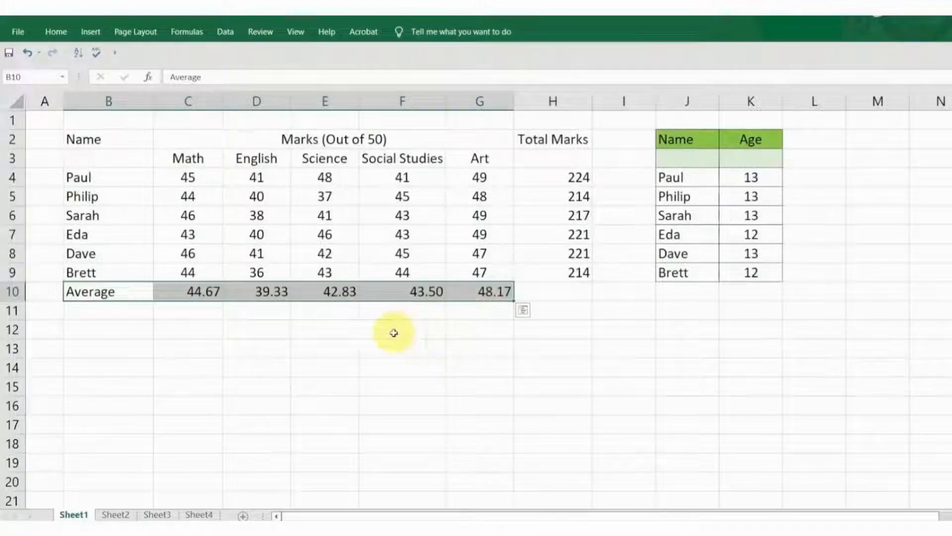
click(394, 333)
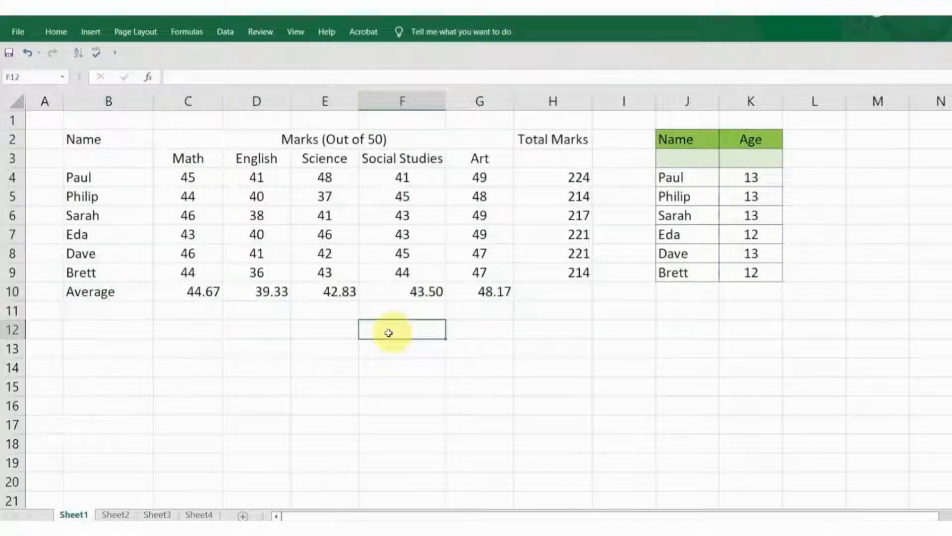
click(341, 220)
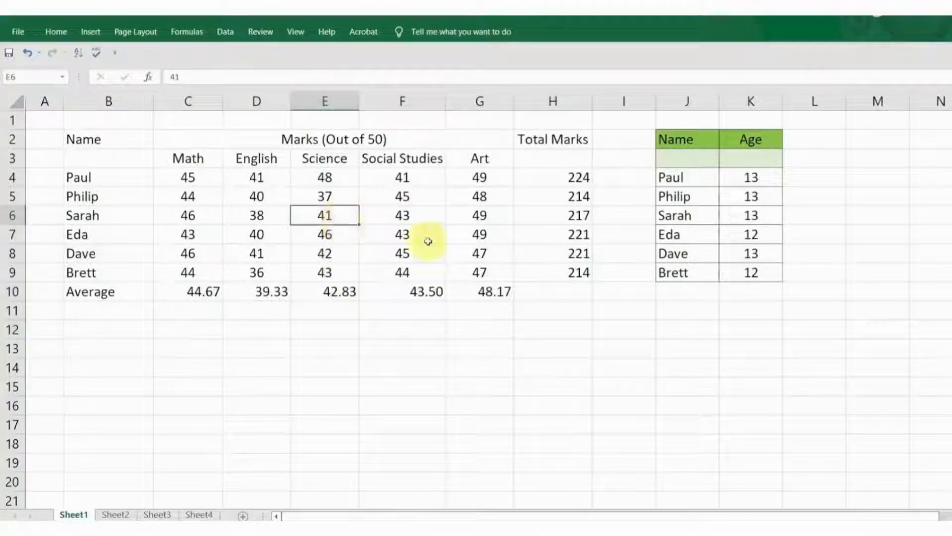
key(ctrl+a)
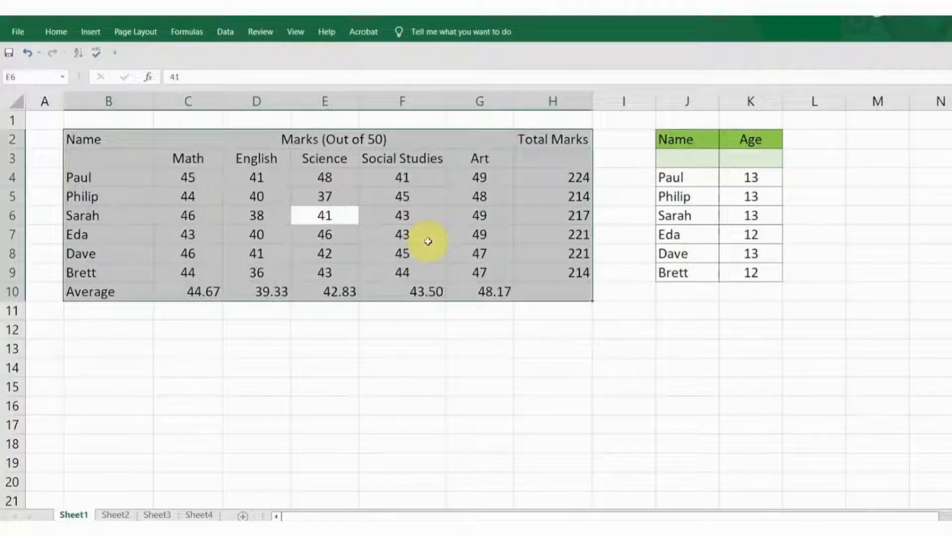
click(418, 328)
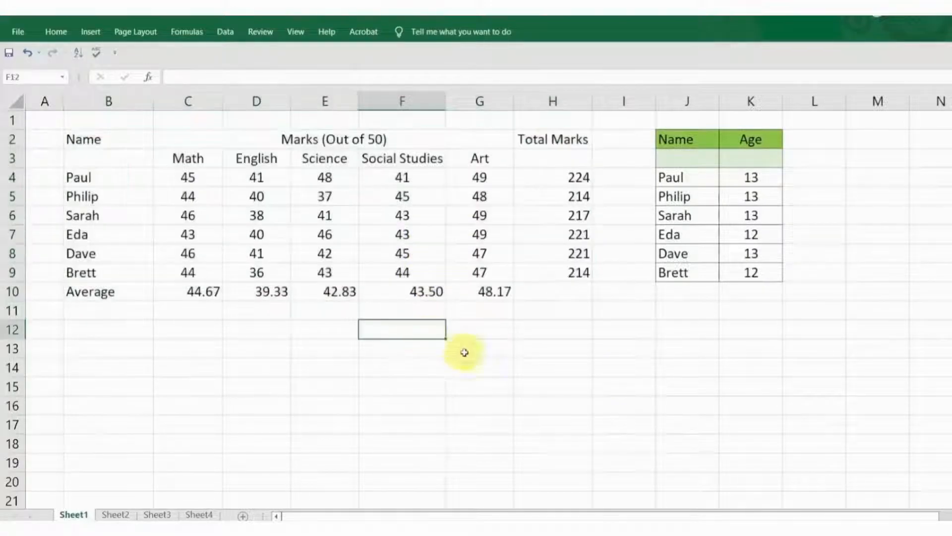
Step: Select the contiguous data J4:K9 in the Name and Age table, starting from cell K6
click(738, 215)
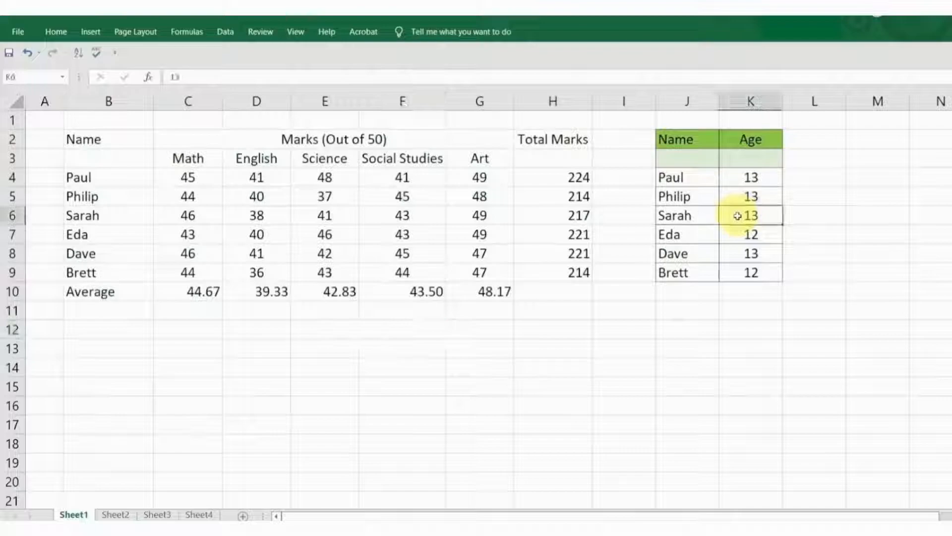
key(ctrl+a)
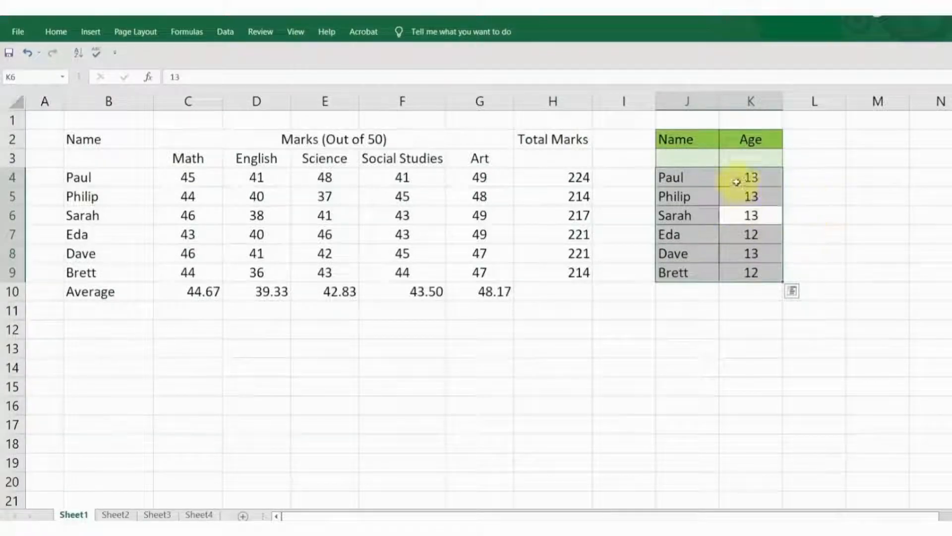
mouse_move(733, 169)
mouse_down()
mouse_move(734, 177)
mouse_move(733, 159)
mouse_up()
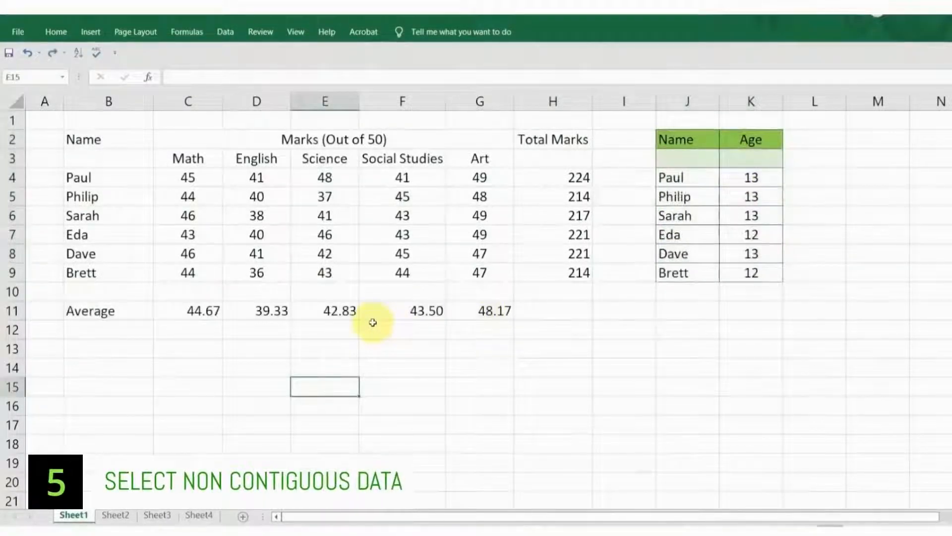
Step: Select the marks data B2:H9 and the Average row B11:H11 as two separate ordinary selections
click(91, 139)
drag(90, 139, 570, 280)
drag(100, 311, 560, 313)
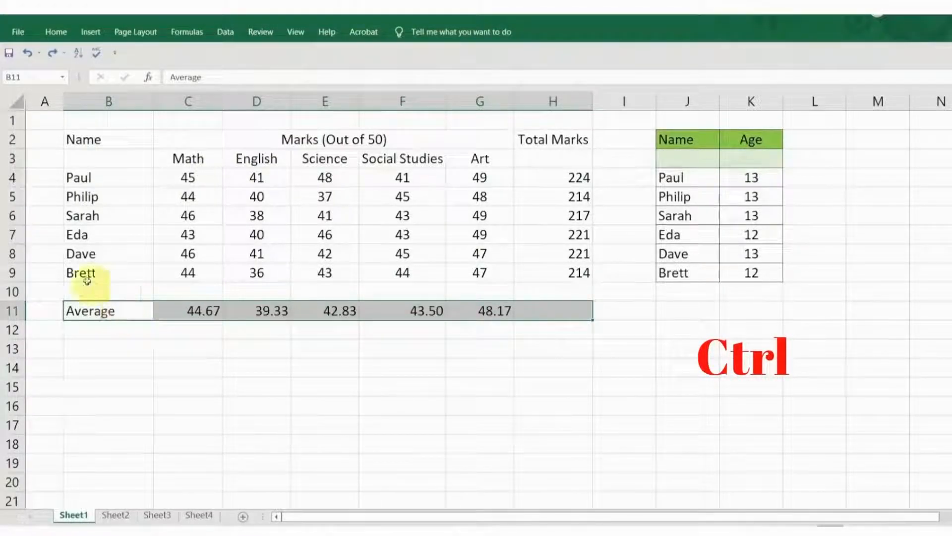
Step: Select the non-contiguous ranges B2:H9, B11:H11, J4:K9 and J2:K2 together, and clear the selection at cell B13
drag(78, 140, 561, 272)
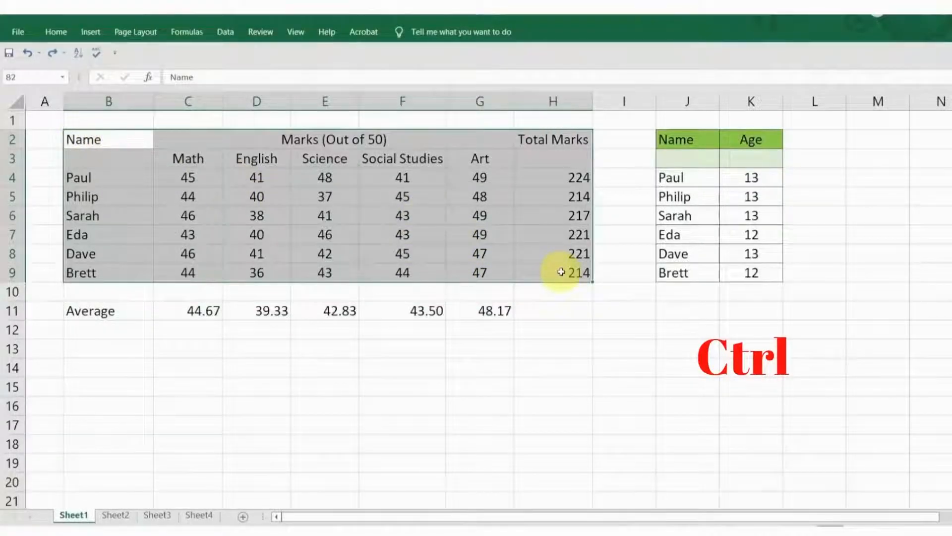
ctrl+click(113, 312)
drag(112, 312, 544, 312)
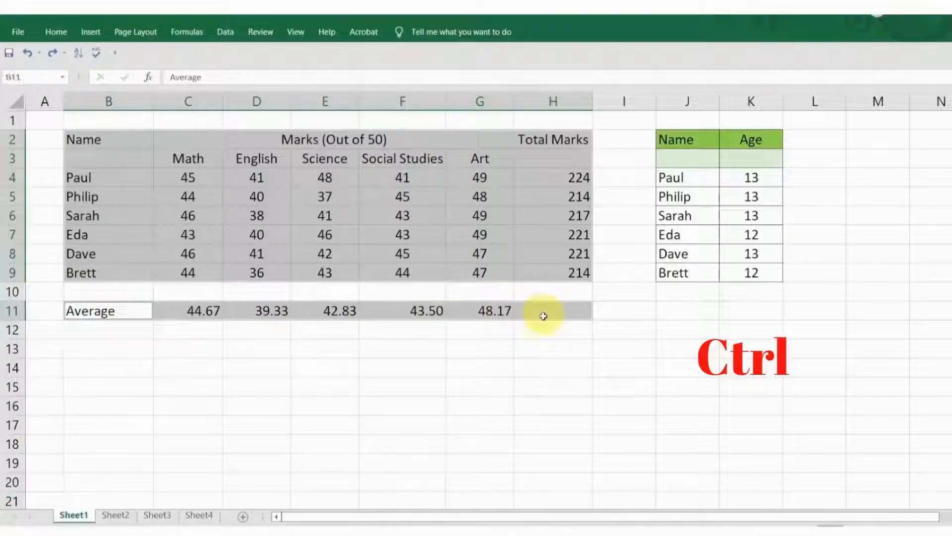
ctrl+click(691, 178)
drag(691, 178, 767, 268)
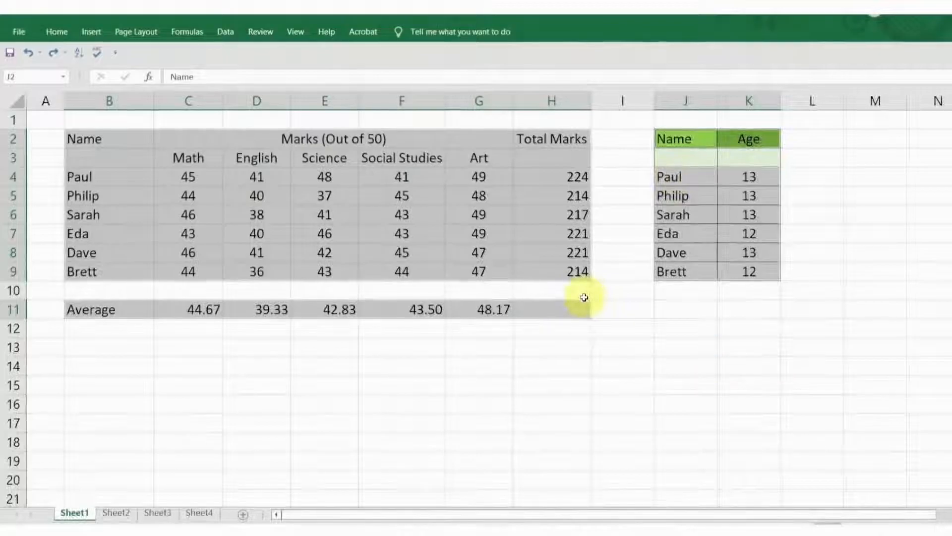
click(123, 345)
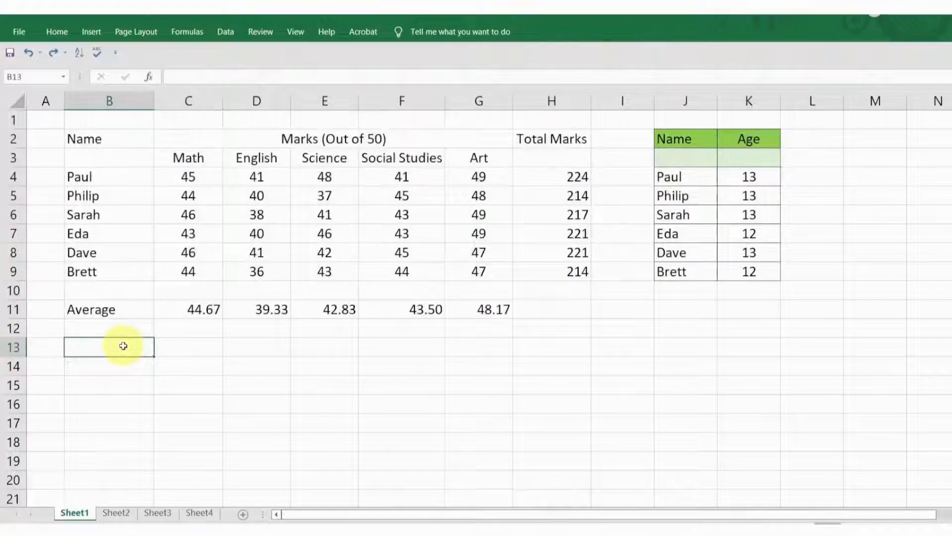